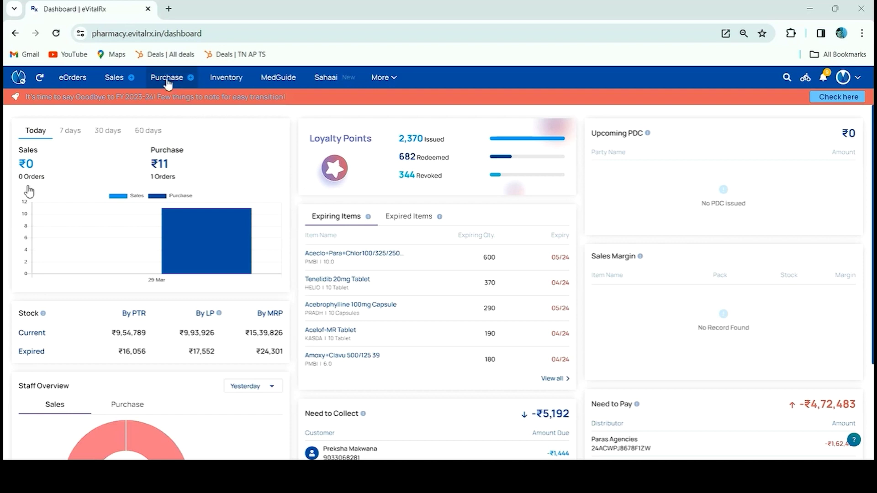
# - Open the purchase bills list and filter it to the last 90 days with payment mode Credit
pyautogui.click(178, 97)
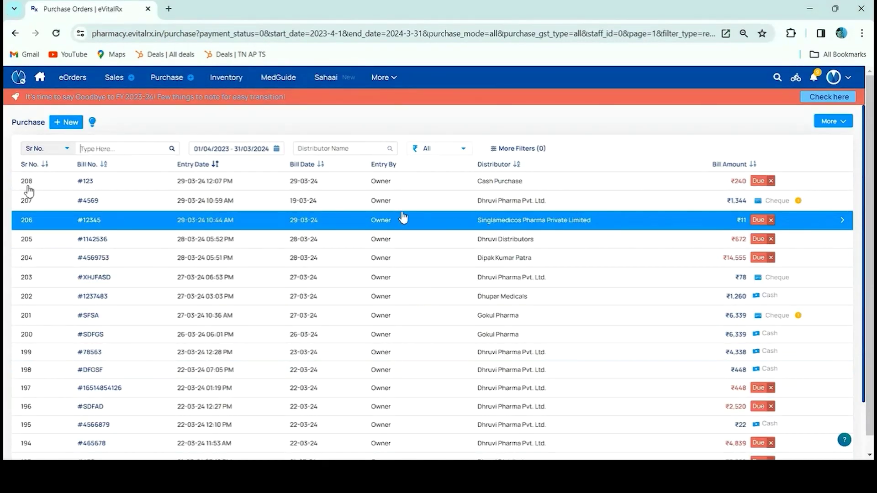
pyautogui.click(216, 153)
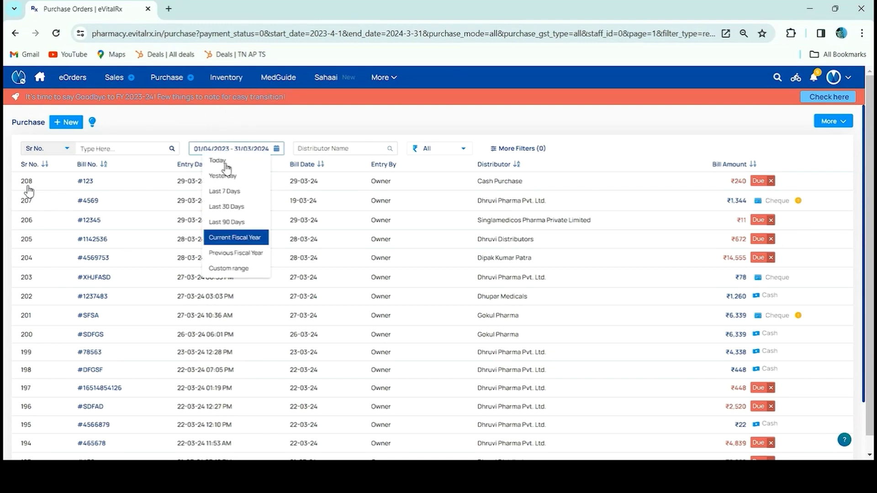
pyautogui.click(231, 222)
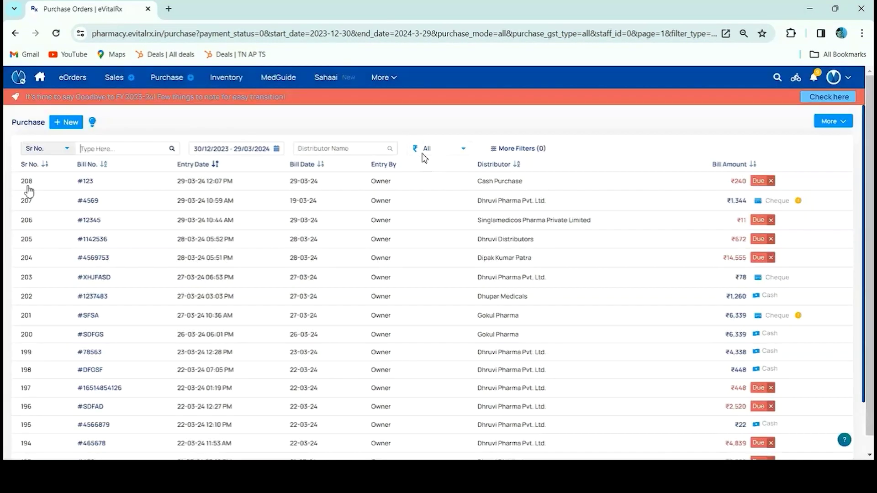
pyautogui.click(455, 149)
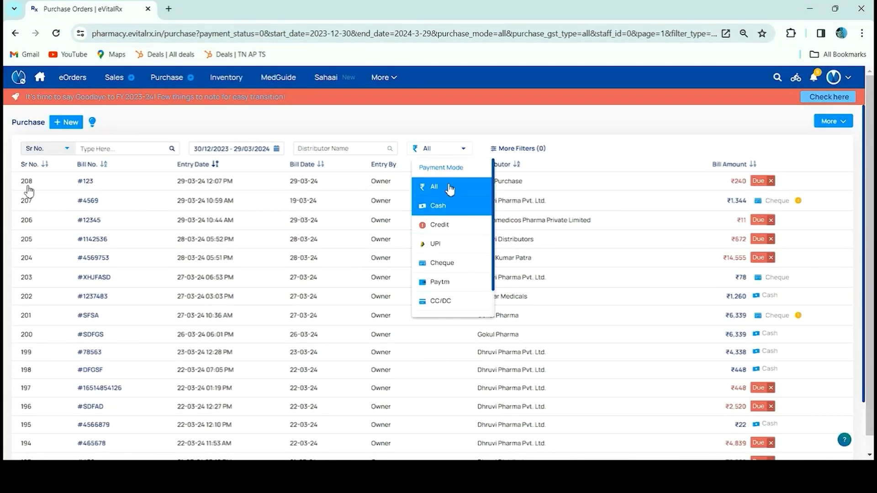
pyautogui.click(440, 225)
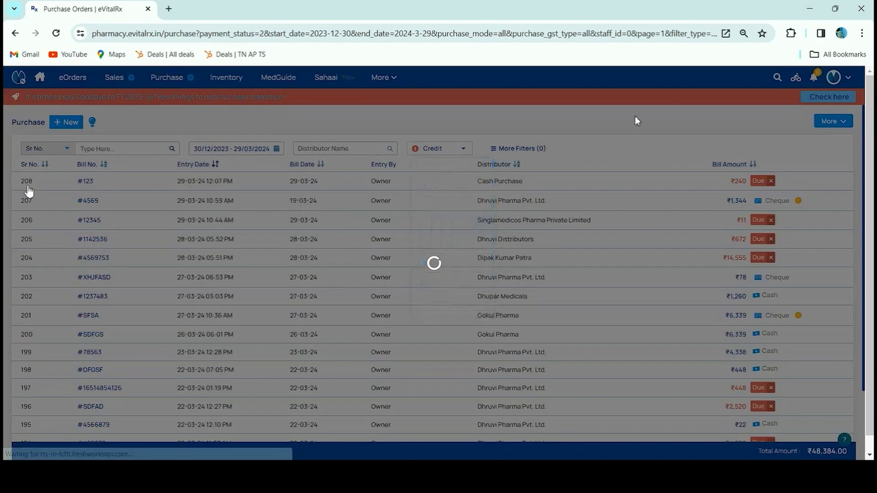
# - Look through the filtered list of credit purchase bills and their due amounts
pyautogui.press('Down')
pyautogui.press('Down')
pyautogui.press('Down')
pyautogui.press('Down')
pyautogui.press('Down')
pyautogui.press('Down')
pyautogui.press('Down')
pyautogui.press('Down')
pyautogui.press('Down')
pyautogui.press('Down')
pyautogui.press('Down')
pyautogui.press('Down')
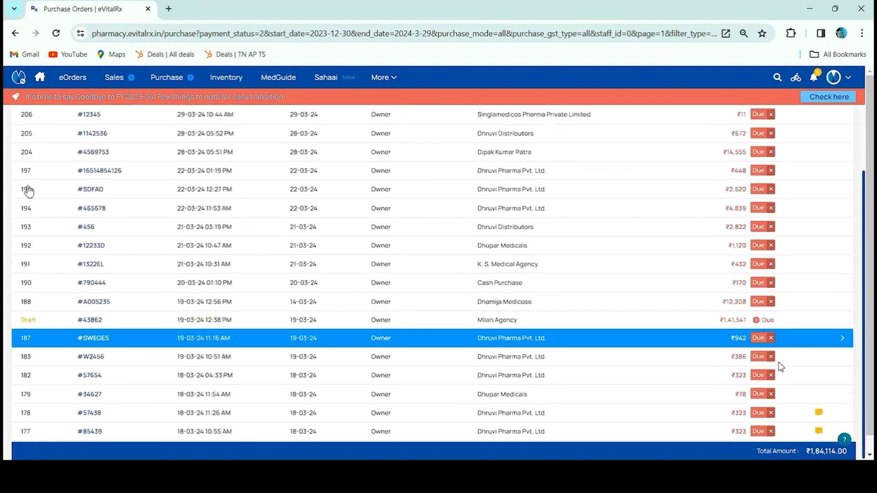
pyautogui.press('Up')
pyautogui.press('Up')
pyautogui.press('Up')
pyautogui.press('Up')
pyautogui.press('Up')
pyautogui.press('Up')
pyautogui.press('Up')
pyautogui.press('Up')
pyautogui.press('Up')
pyautogui.press('Up')
pyautogui.press('Up')
pyautogui.press('Up')
pyautogui.press('Up')
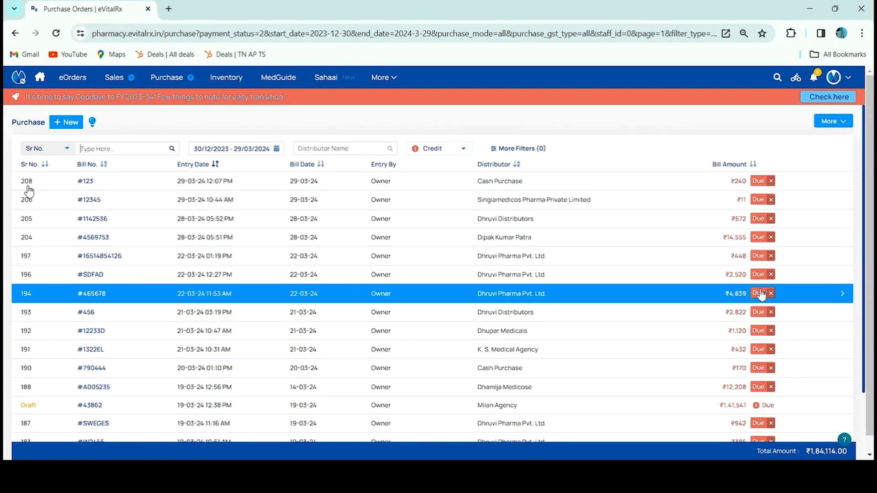
# - Start a Cash payment for the ₹448 Dhruvi Pharma Pvt. Ltd. bill and check its available credit vouchers and due bills
pyautogui.click(758, 257)
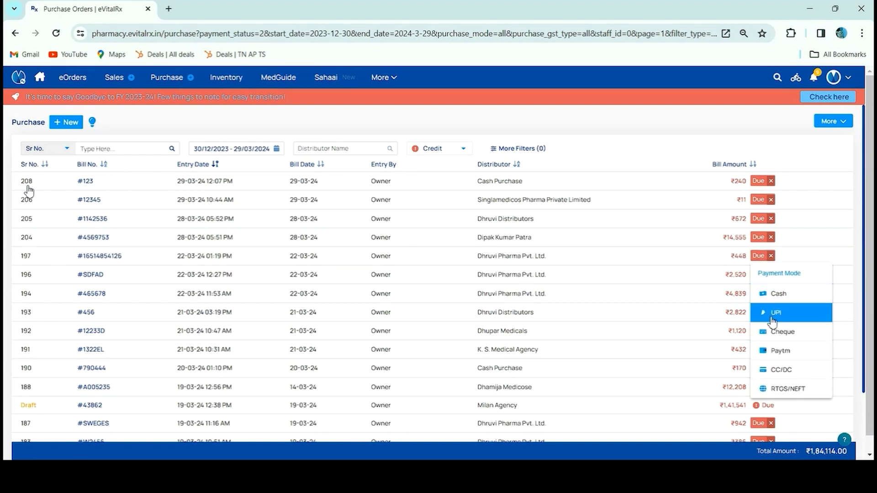
pyautogui.click(779, 292)
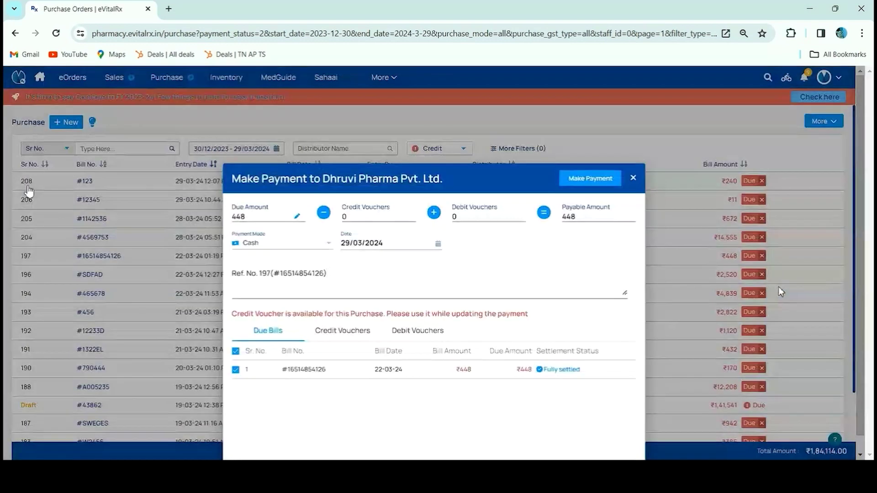
pyautogui.click(267, 285)
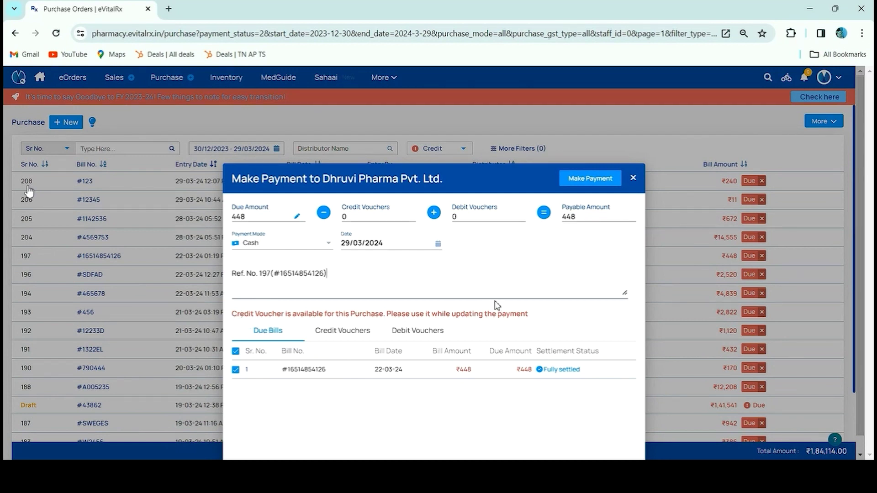
pyautogui.click(360, 337)
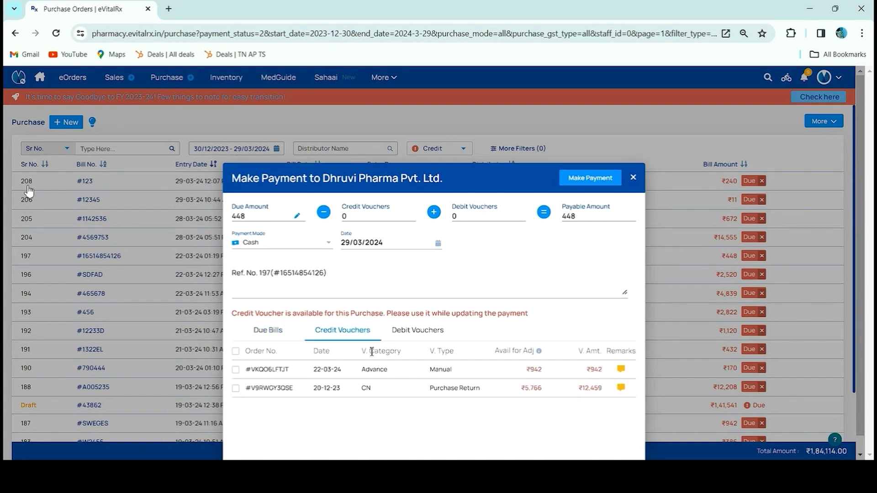
pyautogui.click(267, 330)
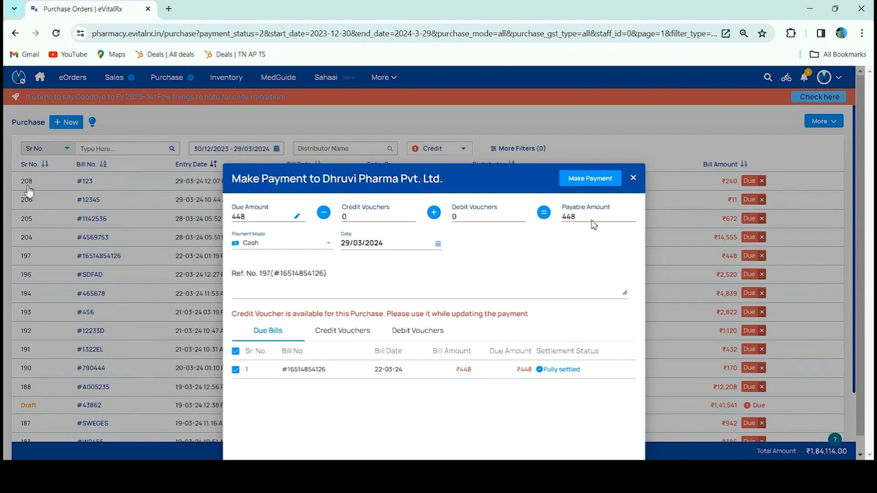
# - Make the ₹448 payment to Dhruvi Pharma Pvt. Ltd. without applying the credit voucher, and confirm the update
pyautogui.click(579, 182)
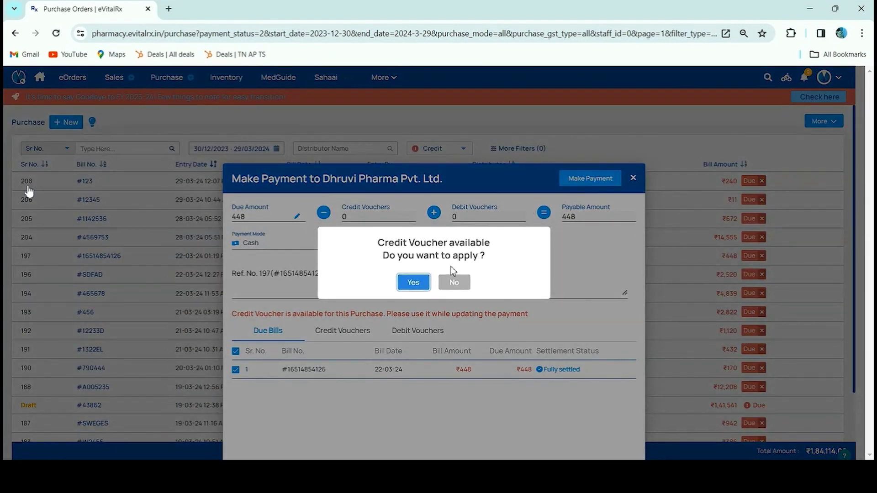
pyautogui.click(442, 284)
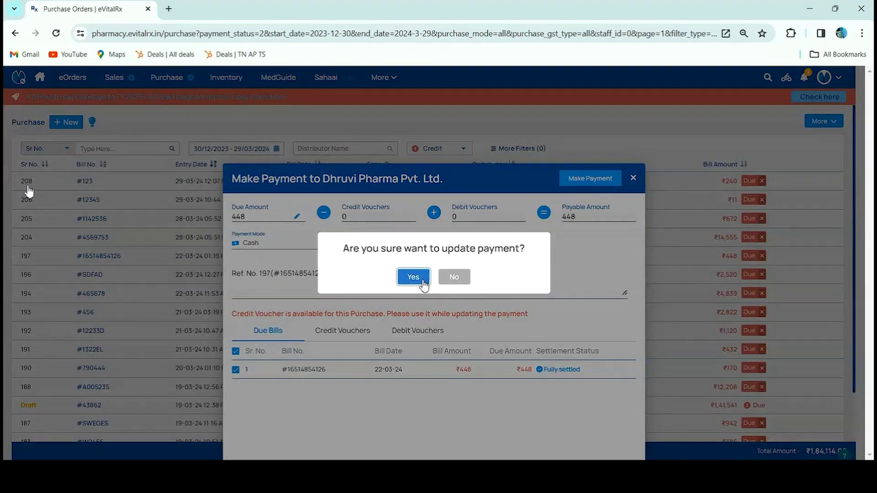
pyautogui.click(423, 280)
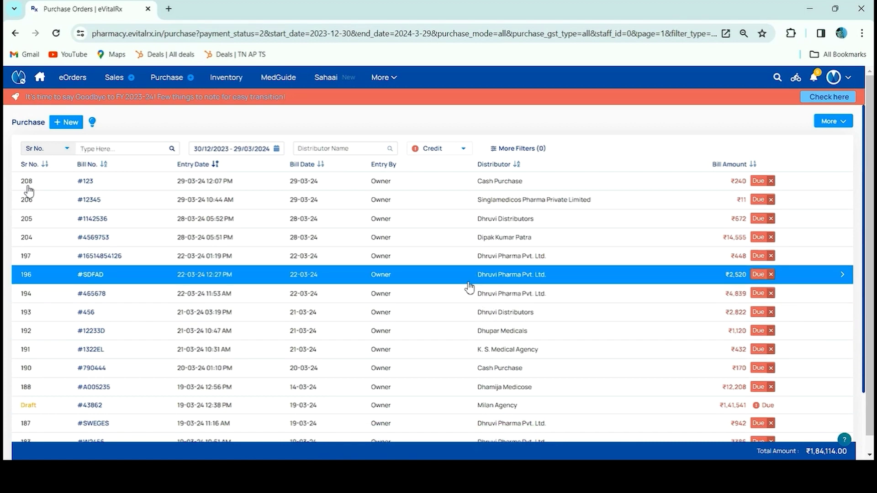
# - Open the distributors list and restrict it to distributors with dues only
pyautogui.click(384, 82)
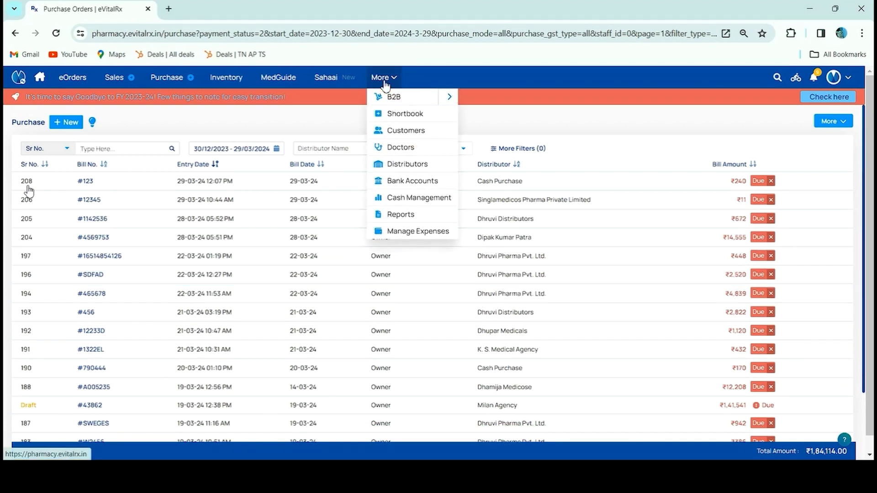
pyautogui.click(438, 163)
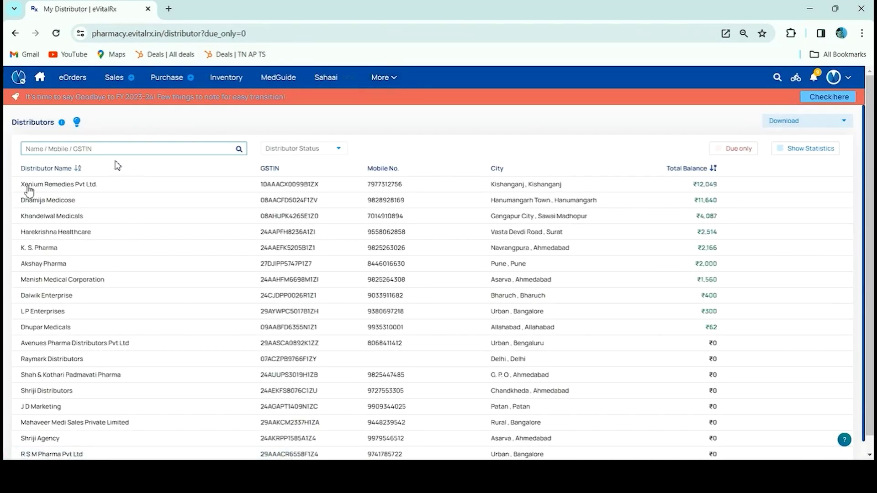
pyautogui.click(720, 151)
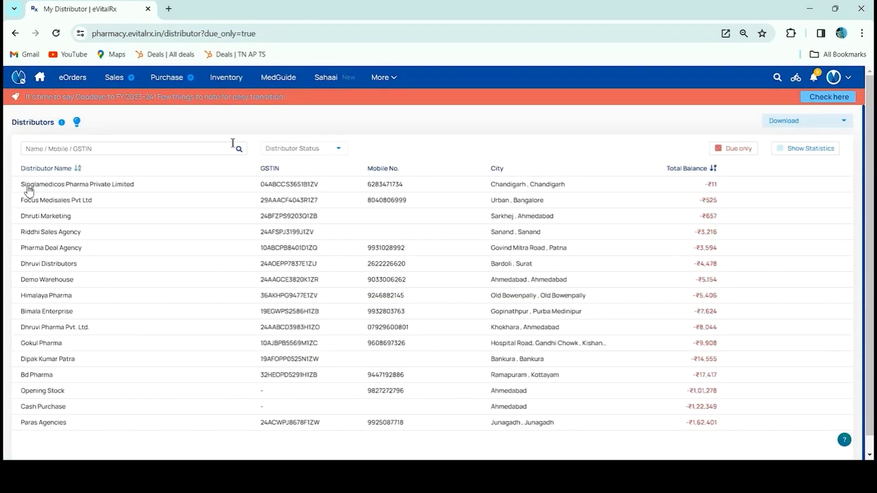
# - Search the distributors for "Dhruvi" and open the Dhruvi Pharma Pvt. Ltd. record
pyautogui.click(202, 152)
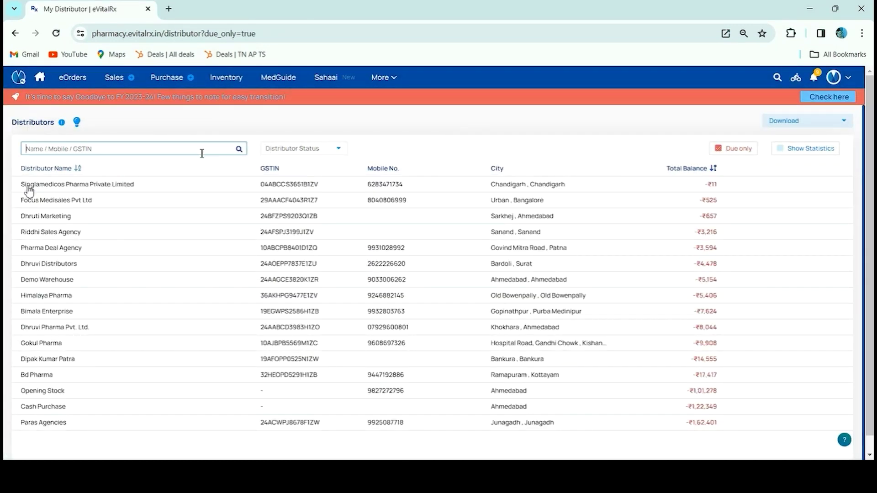
pyautogui.write('Dhruvi')
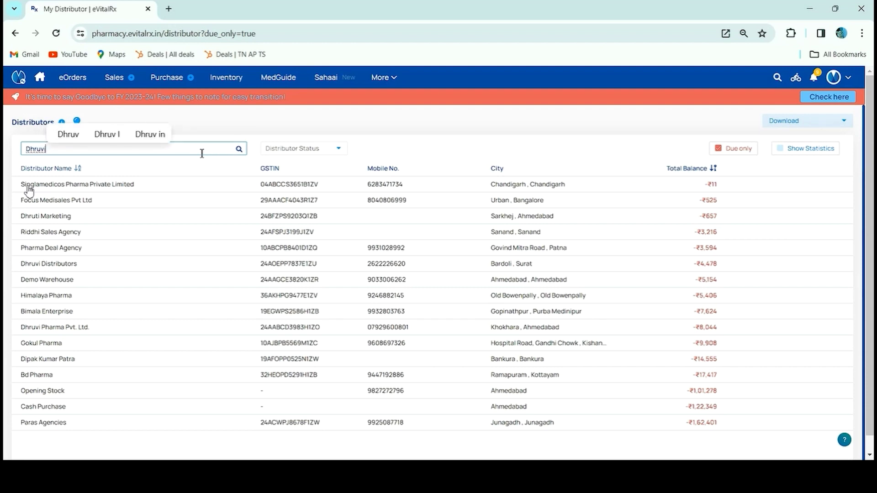
pyautogui.press('Return')
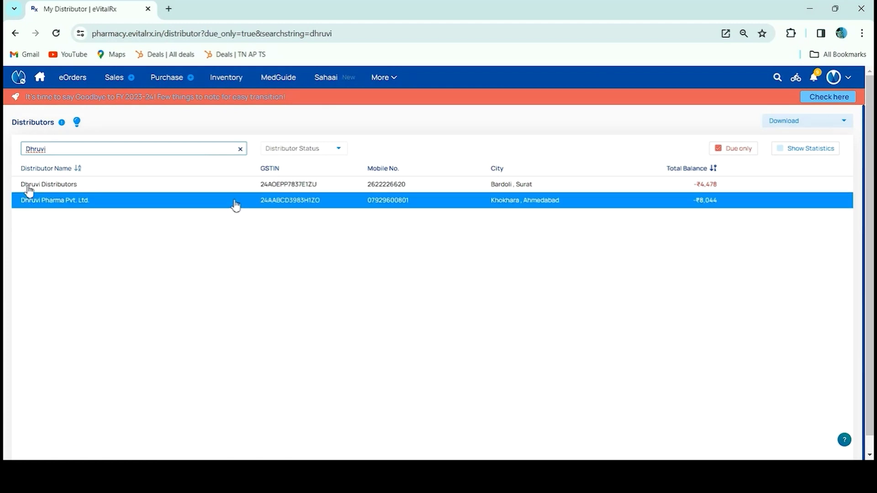
pyautogui.click(235, 206)
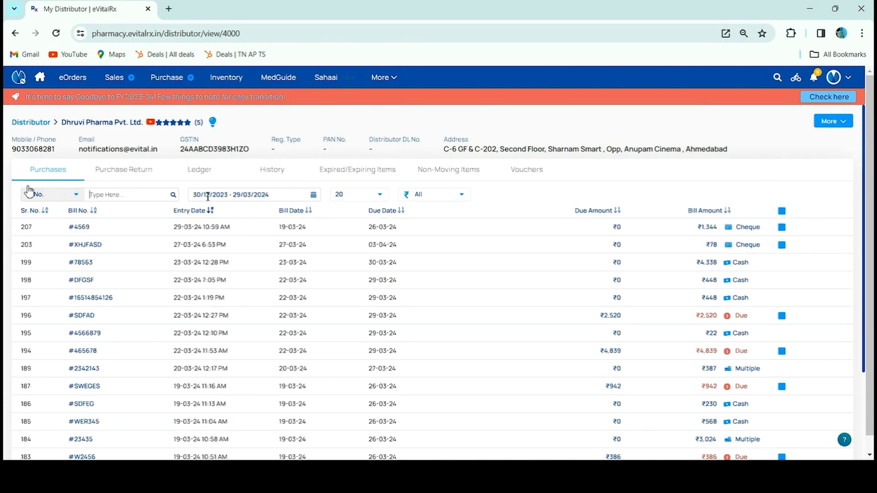
# - Filter the distributor's purchases to 30/12/2023 - 29/03/2024 with payment mode Credit
pyautogui.click(206, 195)
pyautogui.click(242, 239)
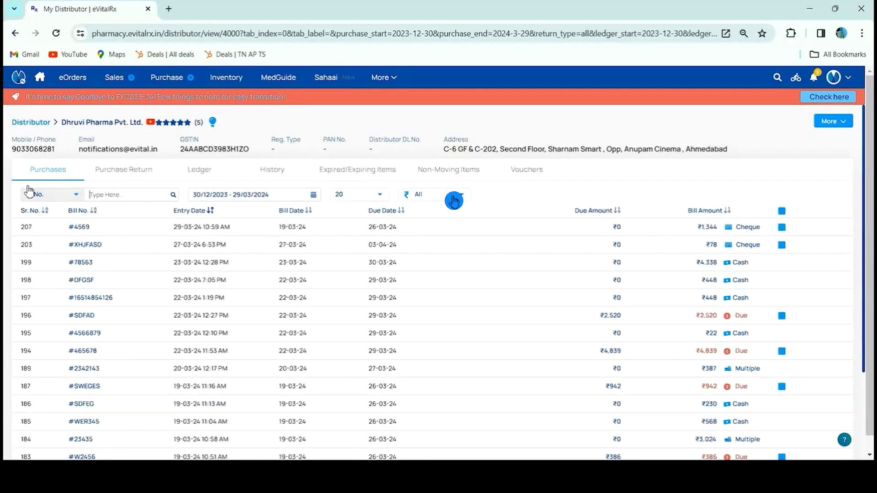
pyautogui.click(454, 200)
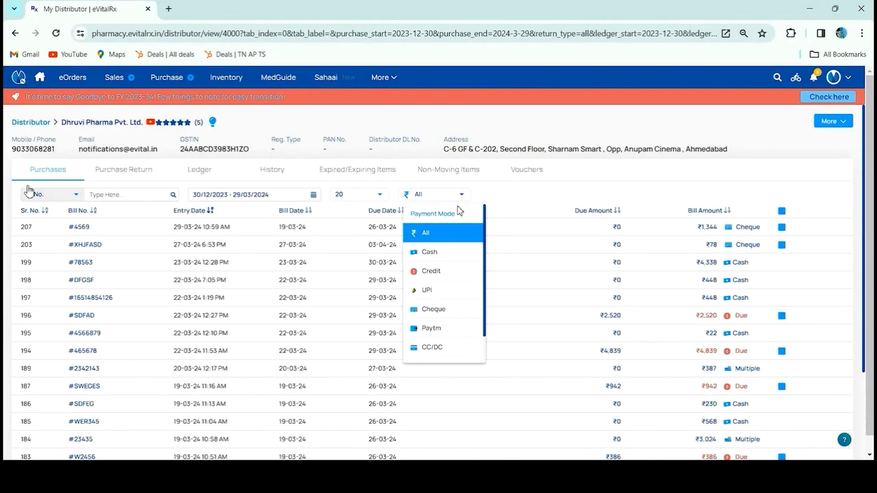
pyautogui.click(458, 272)
# - Select the ₹4,839 due bill in the distributor's credit purchases and clear the selection again
pyautogui.scroll(-1, 703, 242)
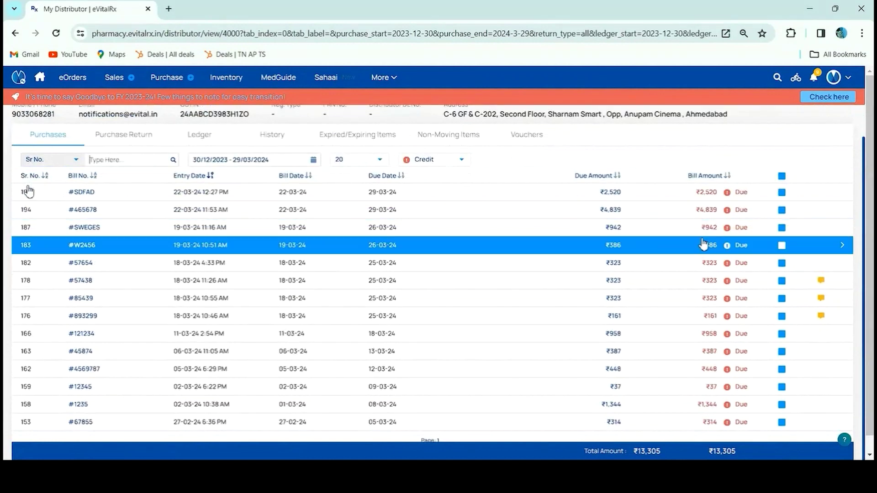
pyautogui.scroll(1, 740, 232)
pyautogui.click(781, 246)
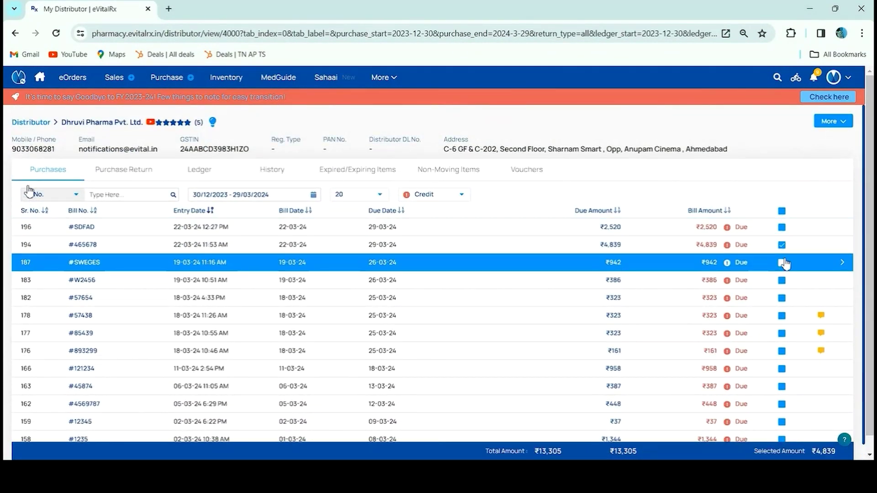
pyautogui.click(781, 245)
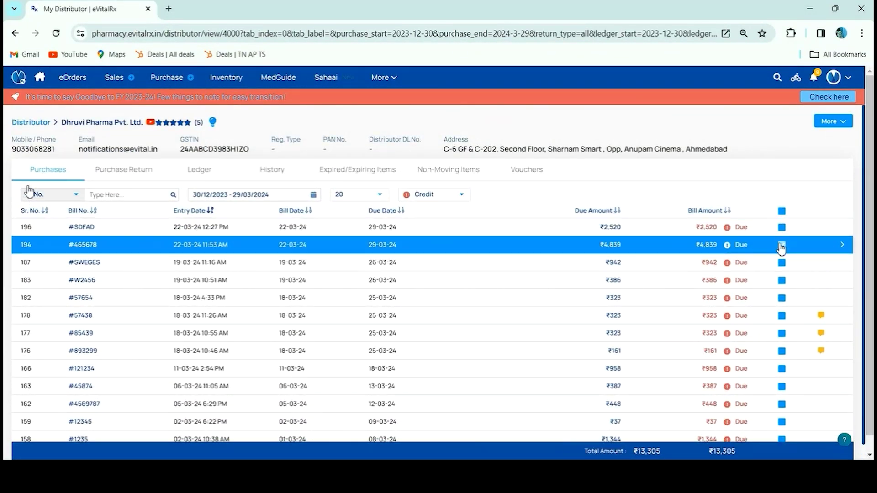
# - Check the distributor's purchase returns and ledger, and view the details of the ₹448 payment entry
pyautogui.click(123, 170)
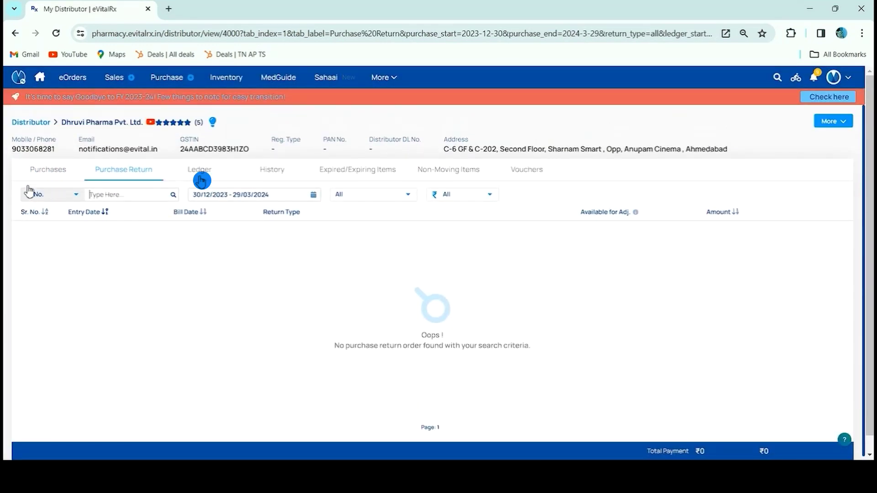
pyautogui.click(200, 178)
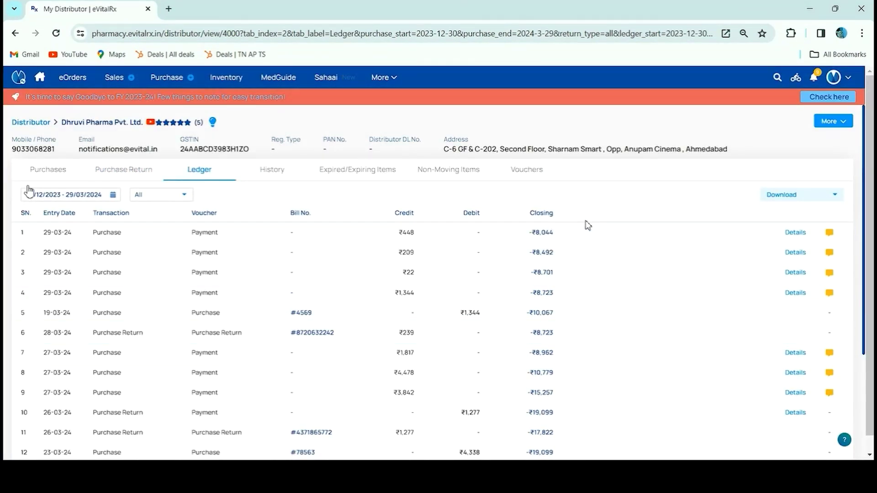
pyautogui.click(795, 233)
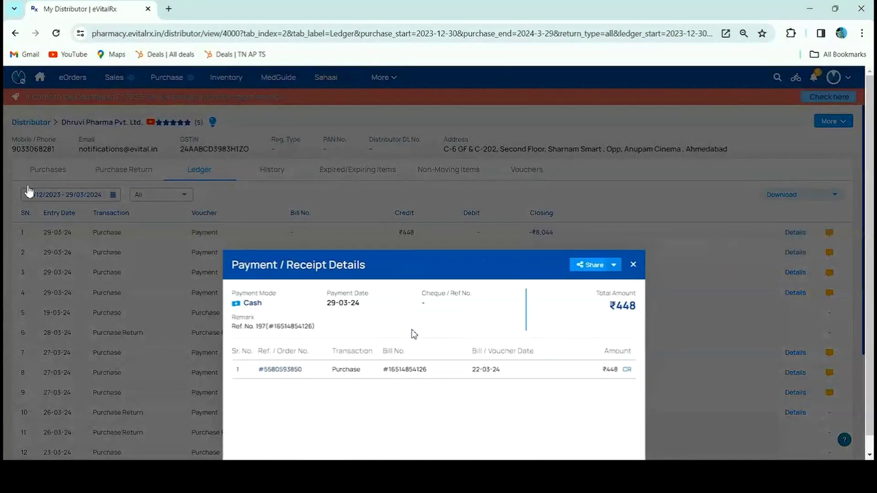
pyautogui.scroll(-1, 327, 356)
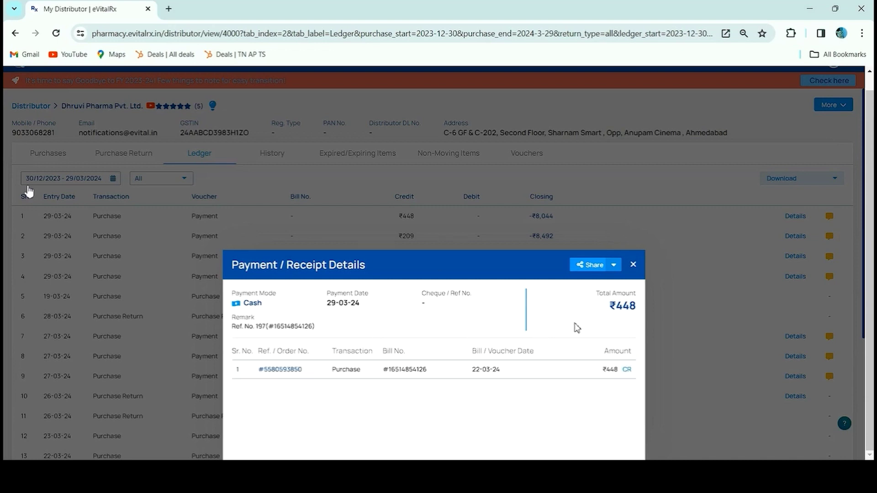
# - View the sharing options for the ₹448 payment receipt, and close the receipt without sending it
pyautogui.click(615, 268)
pyautogui.click(592, 267)
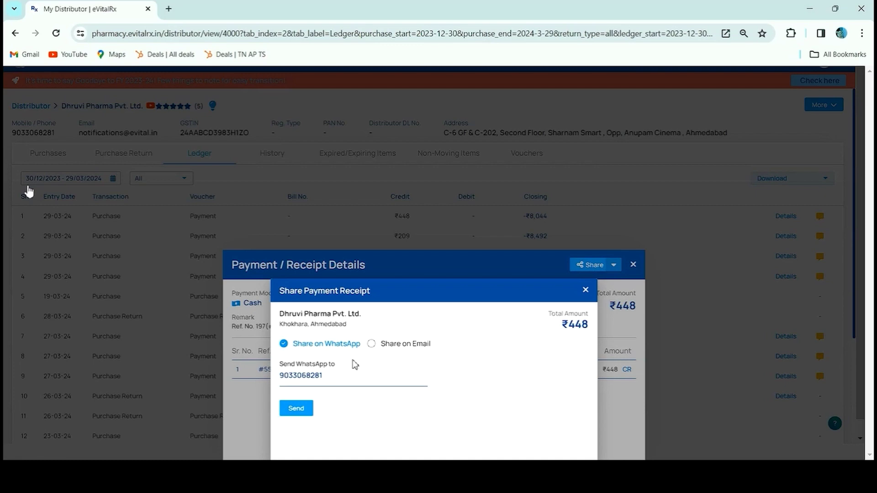
pyautogui.click(585, 291)
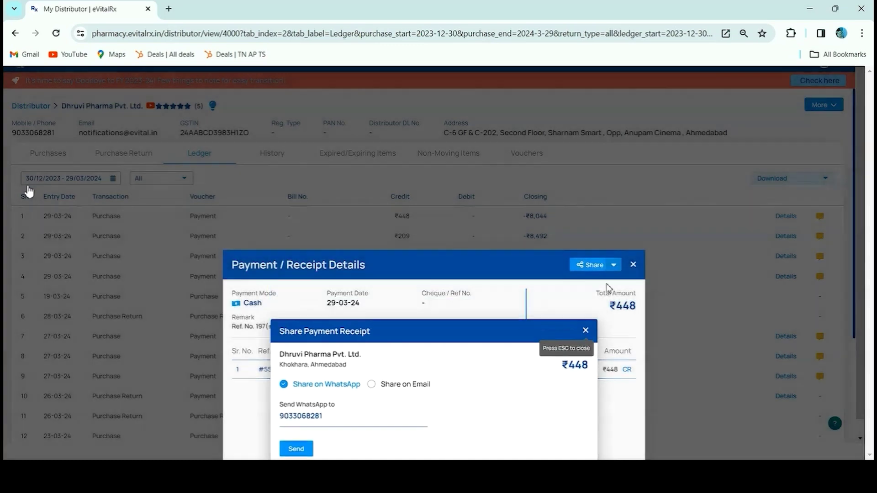
pyautogui.click(634, 265)
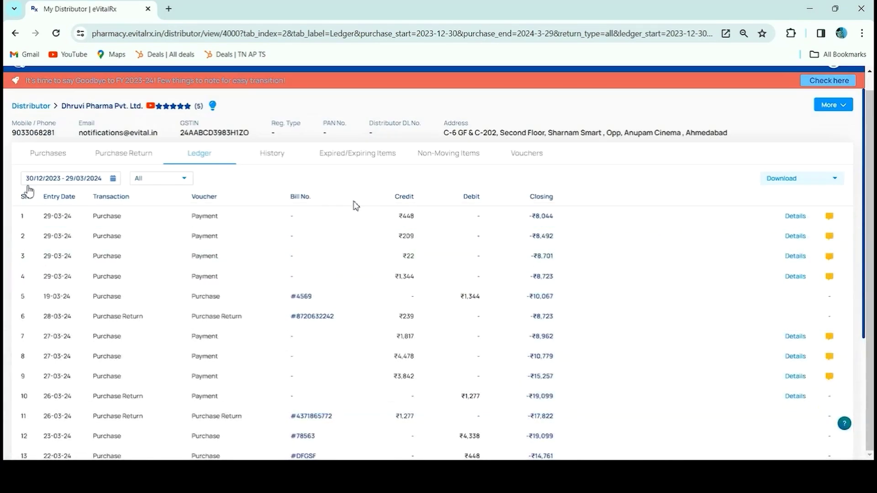
# - Review the distributor's item purchase history, then open its expired and expiring items
pyautogui.click(271, 157)
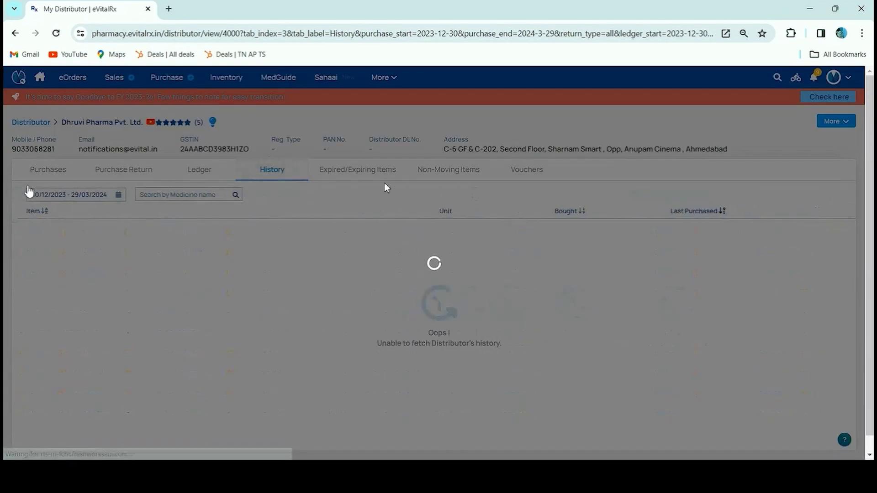
pyautogui.scroll(-5, 155, 274)
pyautogui.scroll(5, 171, 288)
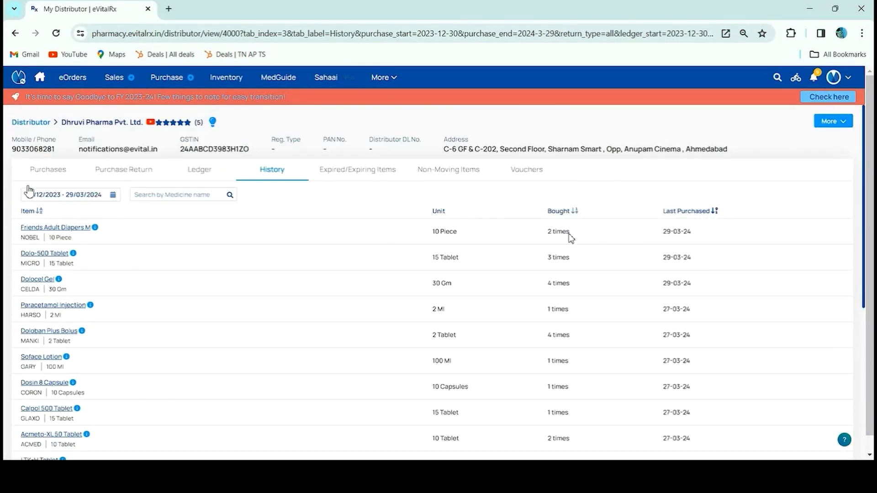
pyautogui.click(369, 172)
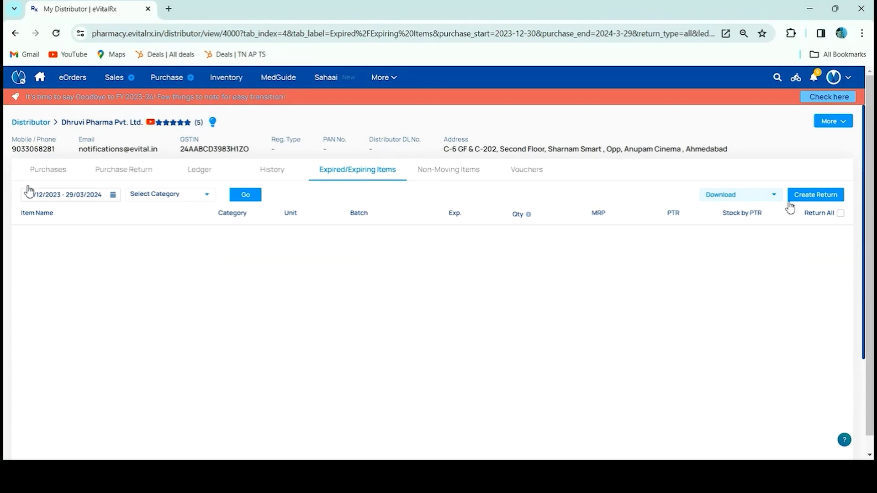
# - Open the distributor's non-moving items and set the date range from October 2023 to 29/03/2024
pyautogui.click(457, 173)
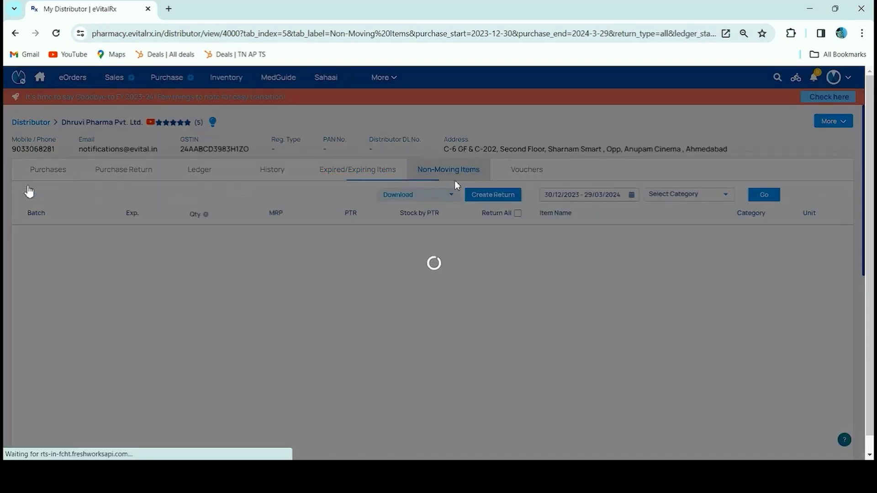
pyautogui.click(102, 194)
pyautogui.click(75, 285)
# - Filter the non-moving items by the Allopathic, Ayurvedic, Cosmetic, Drug, Generic, Nutraceuticals, OTC and surgical categories
pyautogui.click(174, 196)
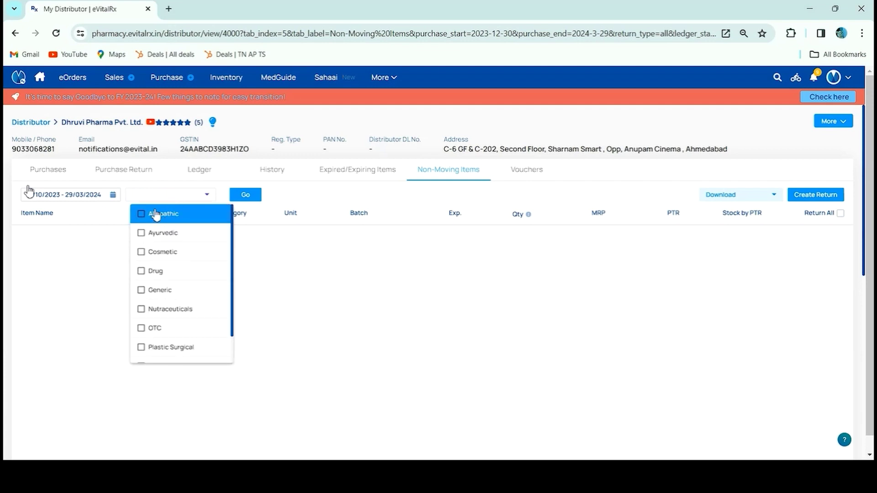
pyautogui.click(156, 214)
pyautogui.click(147, 233)
pyautogui.click(142, 252)
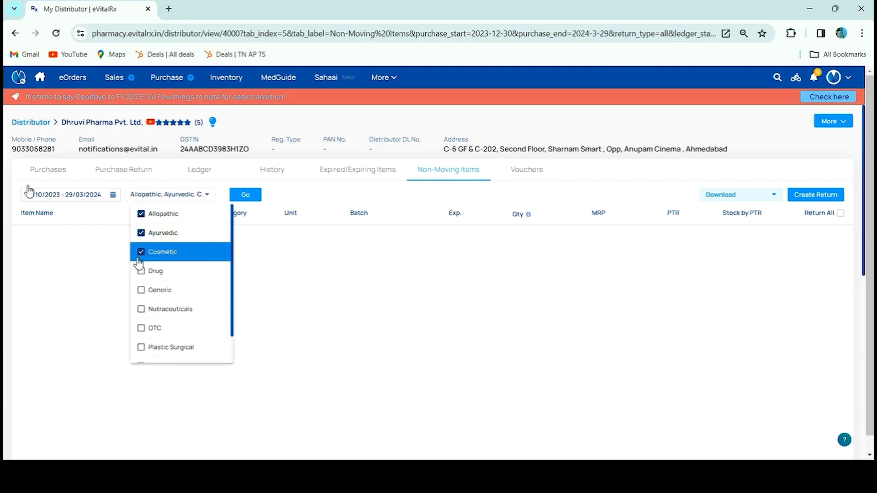
pyautogui.click(142, 271)
pyautogui.click(141, 290)
pyautogui.click(142, 309)
pyautogui.scroll(-1, 141, 329)
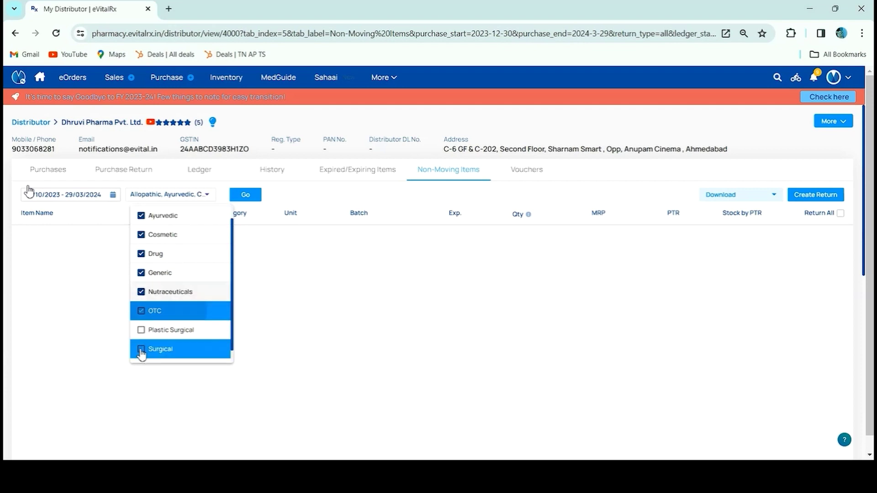
pyautogui.click(141, 309)
pyautogui.click(142, 336)
pyautogui.click(246, 196)
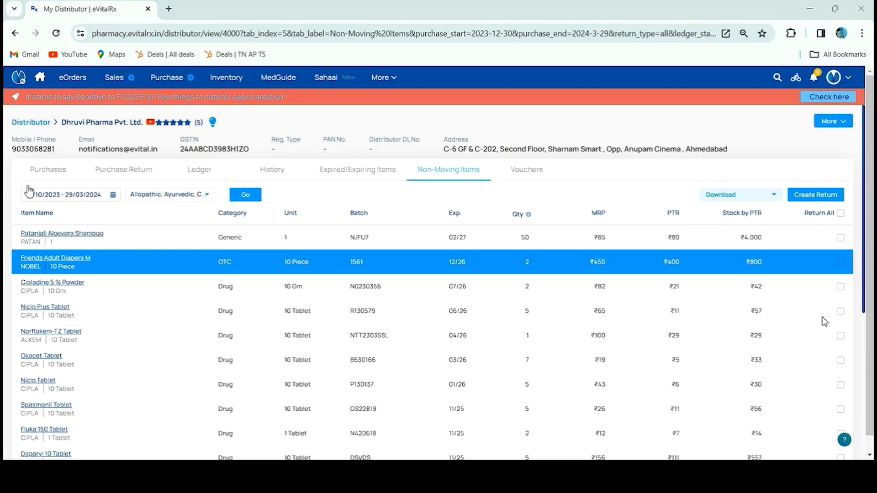
# - Toggle returning all non-moving items on and off, and mark only Patanjali Aloevera Shampoo and Friends Adult Diapers M for return
pyautogui.click(840, 212)
pyautogui.click(841, 213)
pyautogui.click(841, 238)
pyautogui.click(840, 262)
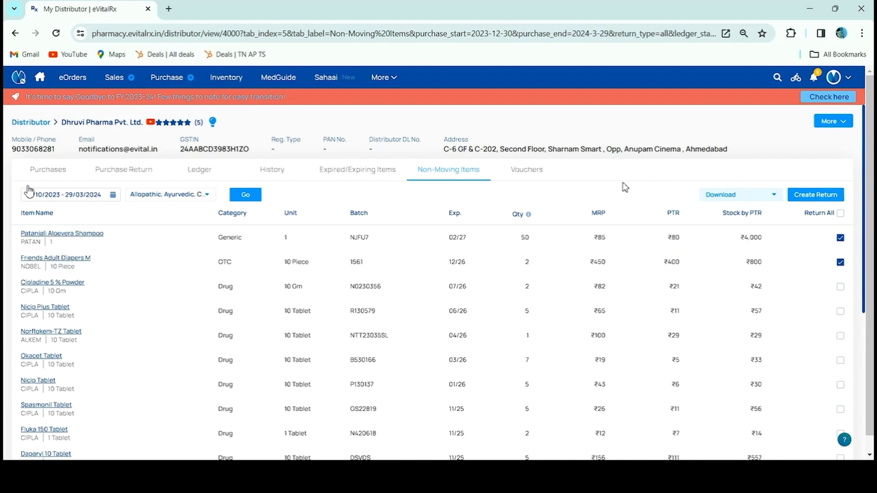
# - View the distributor's vouchers and the profile editing form with its additional information fields, and close the form without saving
pyautogui.click(517, 180)
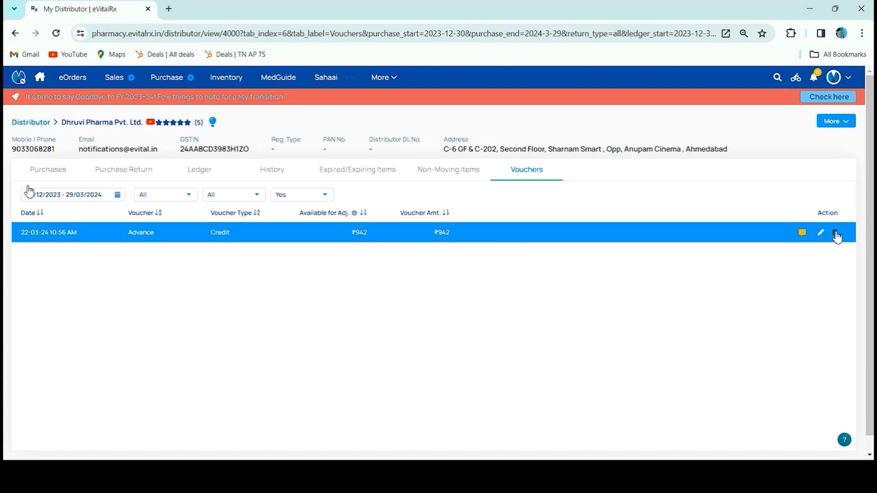
pyautogui.click(847, 121)
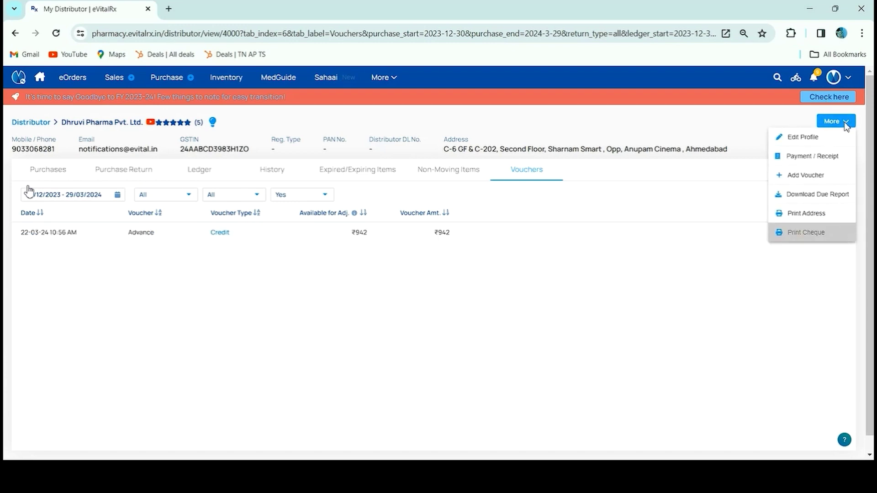
pyautogui.click(797, 136)
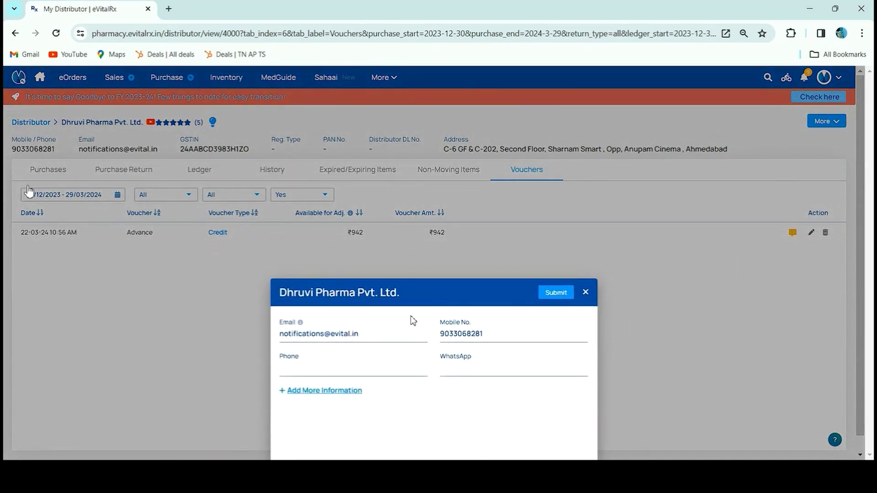
pyautogui.click(300, 392)
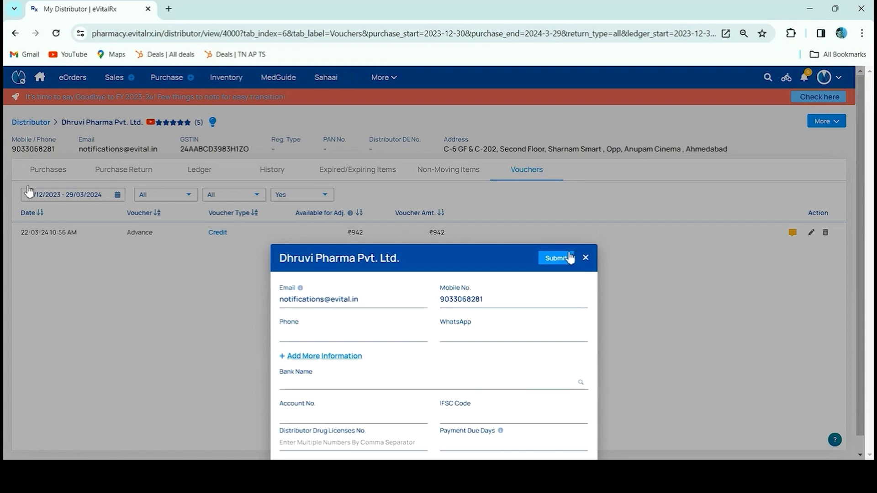
pyautogui.click(584, 258)
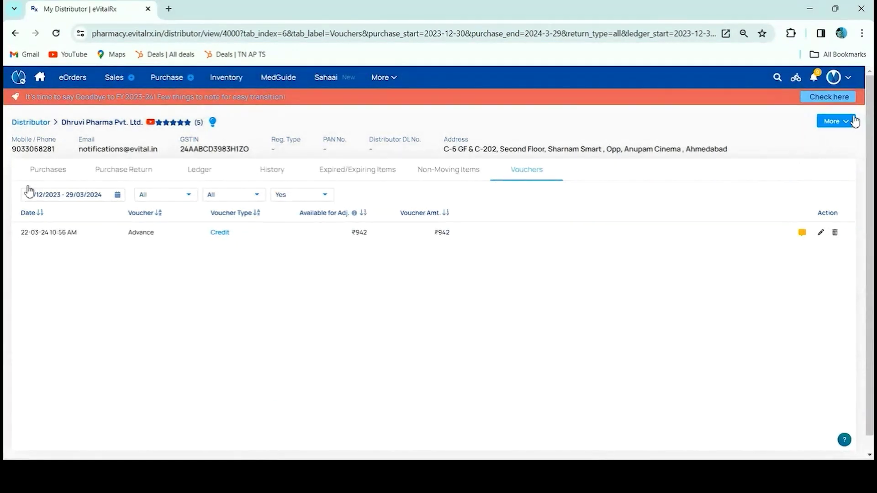
# - Start a payment to the distributor and select the due bills of ₹2,520, ₹4,839 and ₹942
pyautogui.click(845, 121)
pyautogui.click(826, 157)
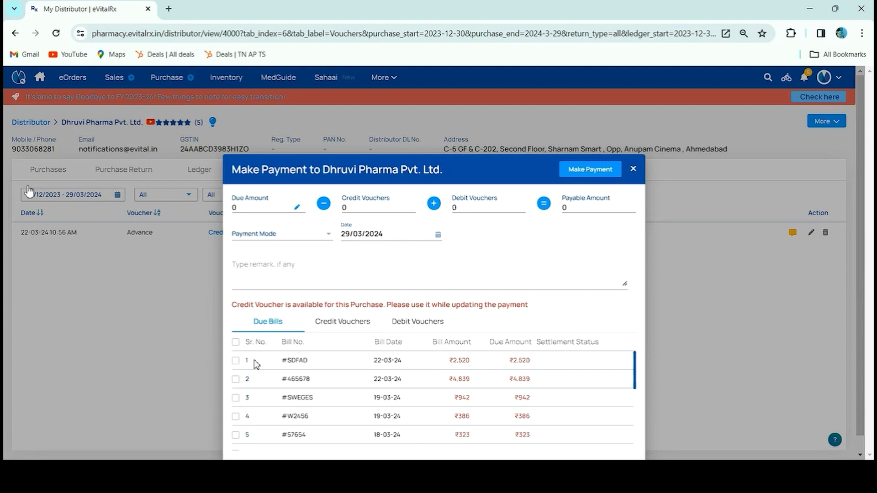
pyautogui.click(236, 360)
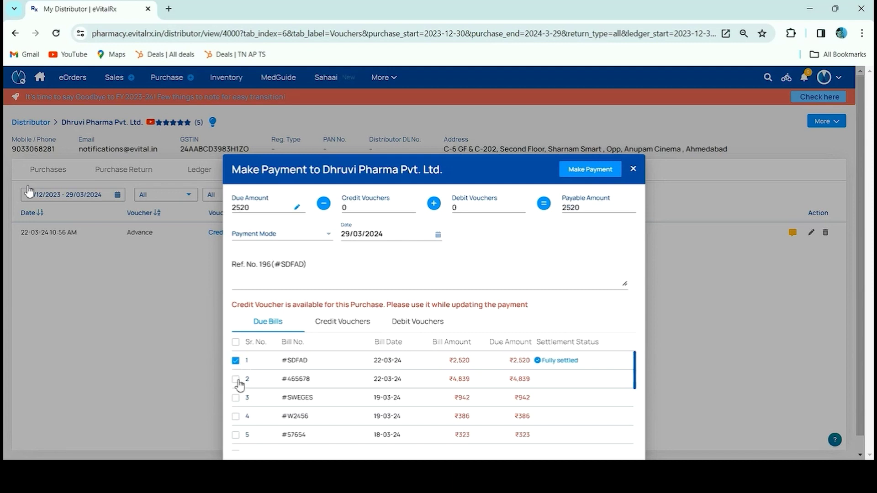
pyautogui.click(236, 379)
pyautogui.click(235, 398)
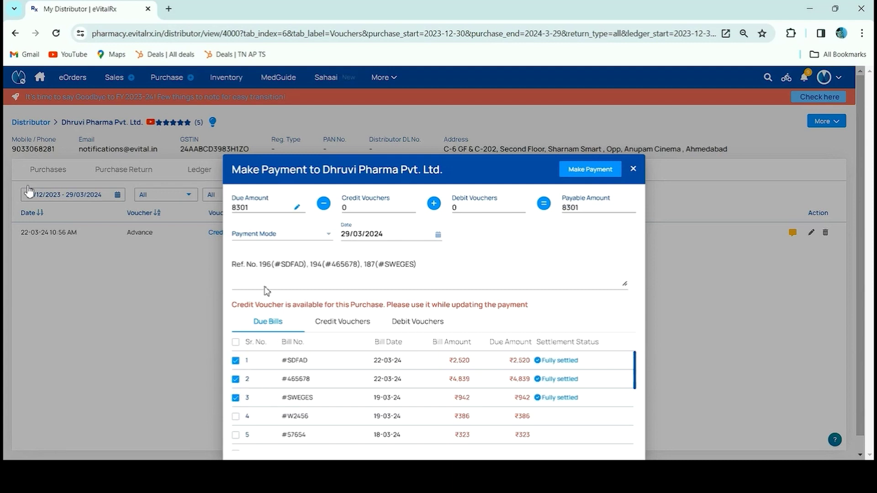
# - Apply the ₹942 Advance credit voucher to the payment and set the payment mode to Cash
pyautogui.click(328, 325)
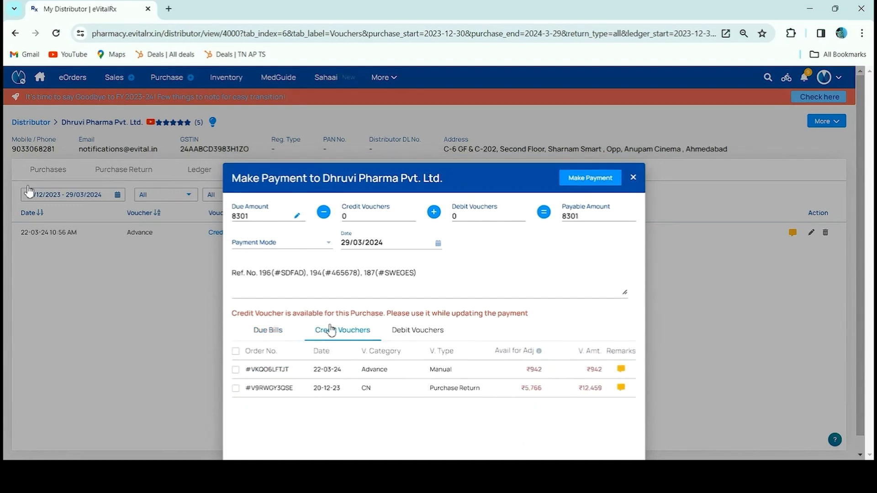
pyautogui.click(236, 371)
pyautogui.click(276, 333)
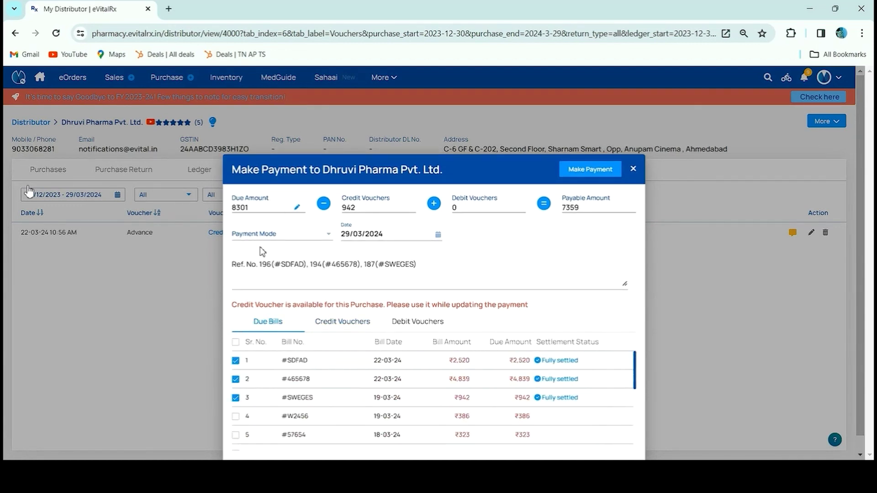
pyautogui.click(269, 235)
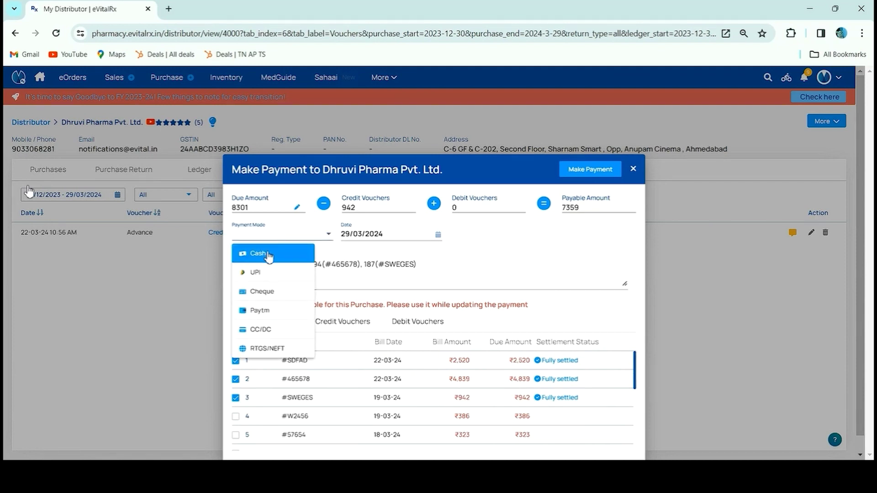
pyautogui.click(269, 253)
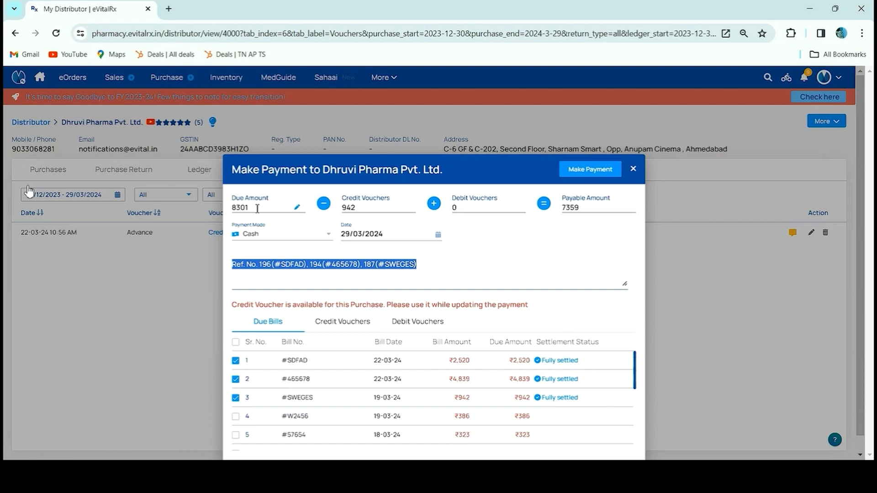
# - Change the payment's due amount to 5000 and make the payment, declining to apply the available credit voucher
pyautogui.doubleClick(257, 209)
pyautogui.write('5000')
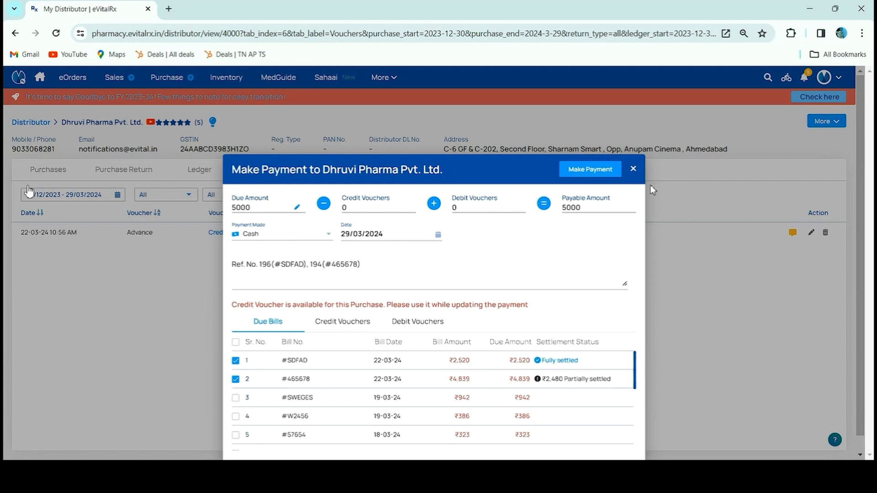
pyautogui.click(576, 174)
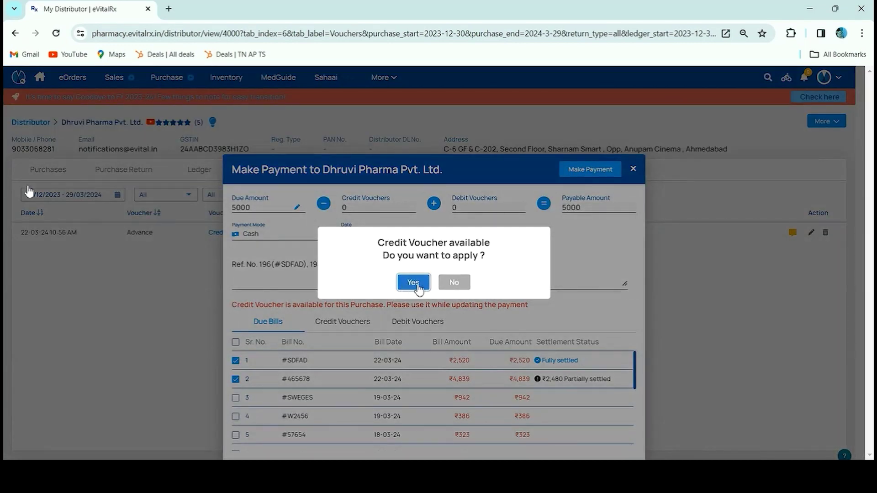
pyautogui.click(448, 284)
pyautogui.click(413, 279)
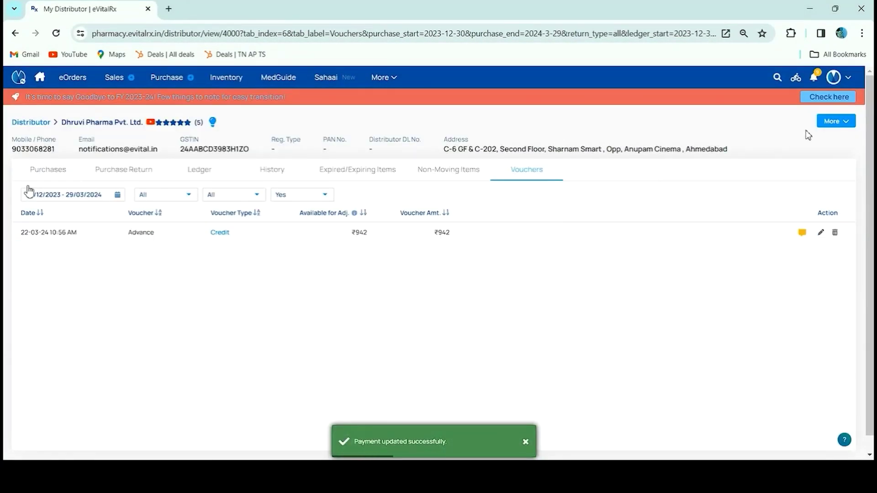
# - Create a new Credit voucher of 1000 for the distributor as Advance with the remark "advance", and confirm its creation
pyautogui.click(837, 122)
pyautogui.click(807, 174)
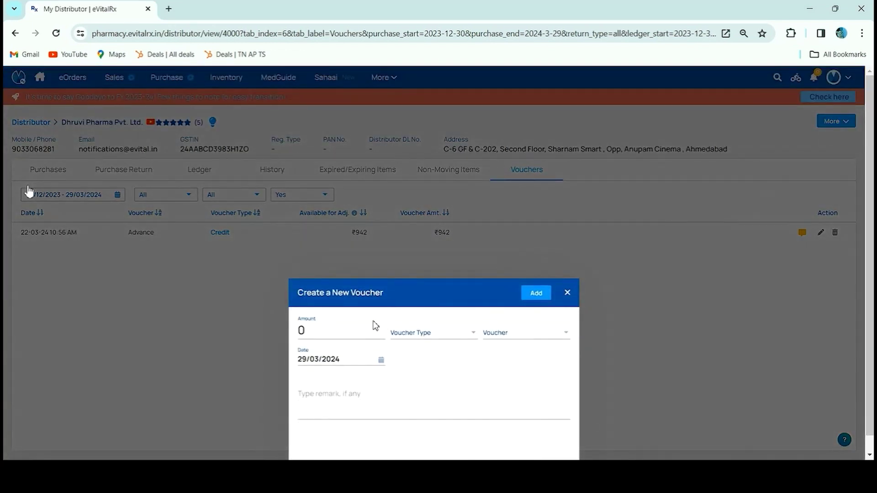
pyautogui.click(343, 329)
pyautogui.click(437, 331)
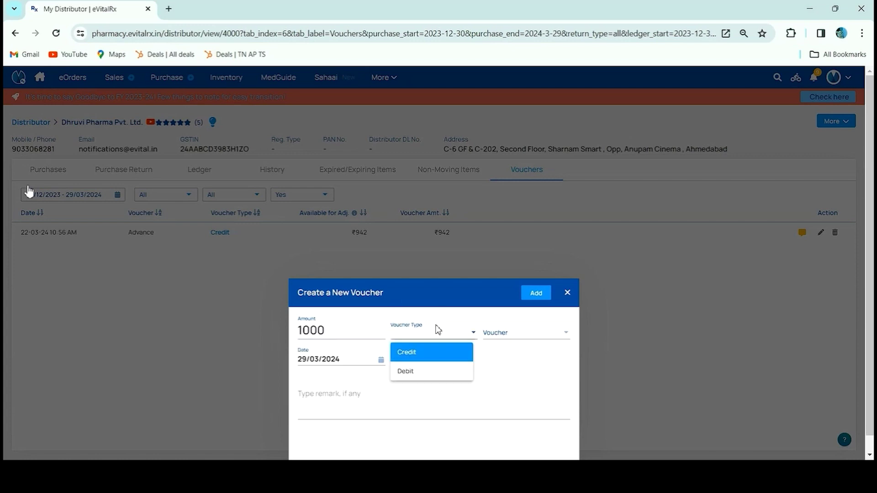
pyautogui.click(425, 354)
pyautogui.click(503, 352)
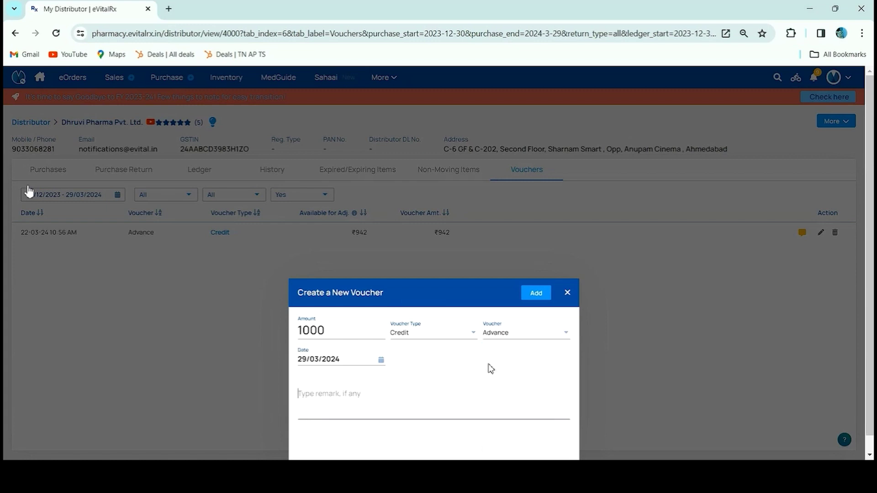
pyautogui.click(406, 391)
pyautogui.write('advance')
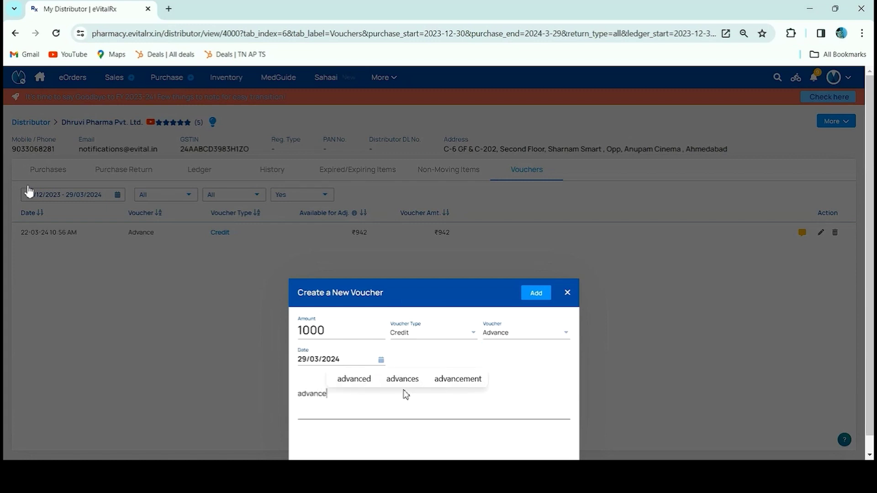
pyautogui.click(529, 296)
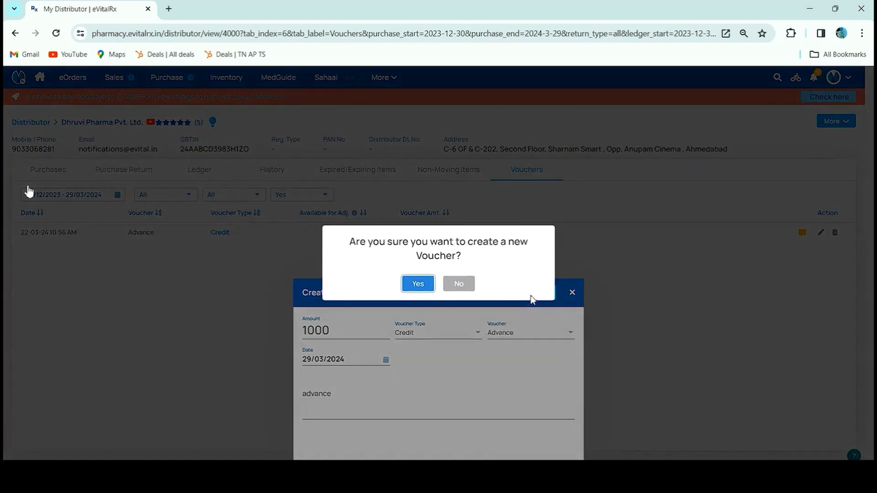
pyautogui.click(416, 284)
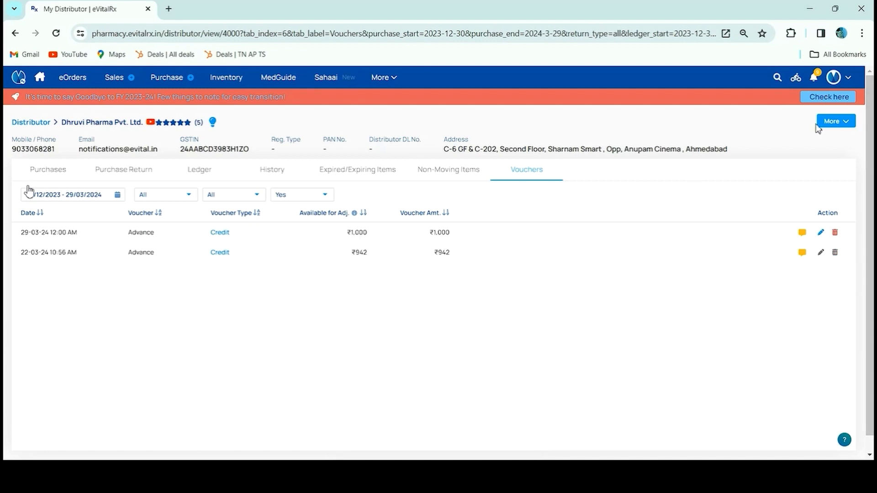
# - Show the additional actions for the distributor, including the due report download
pyautogui.click(835, 121)
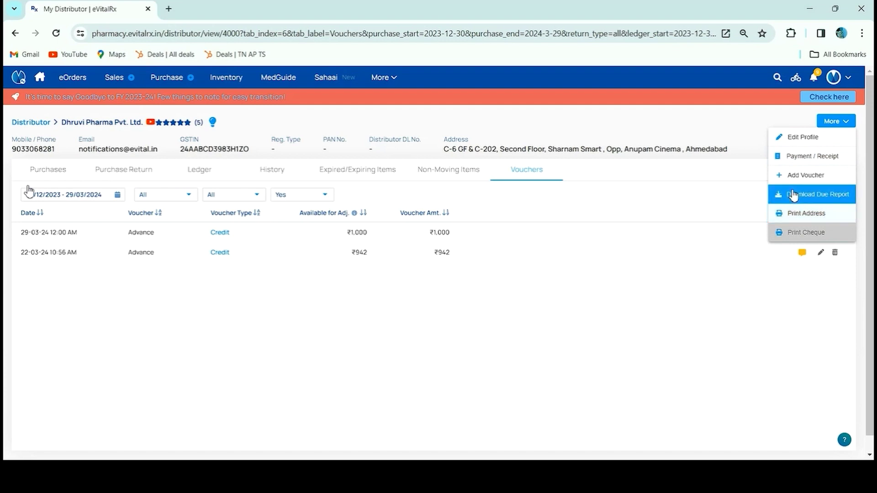